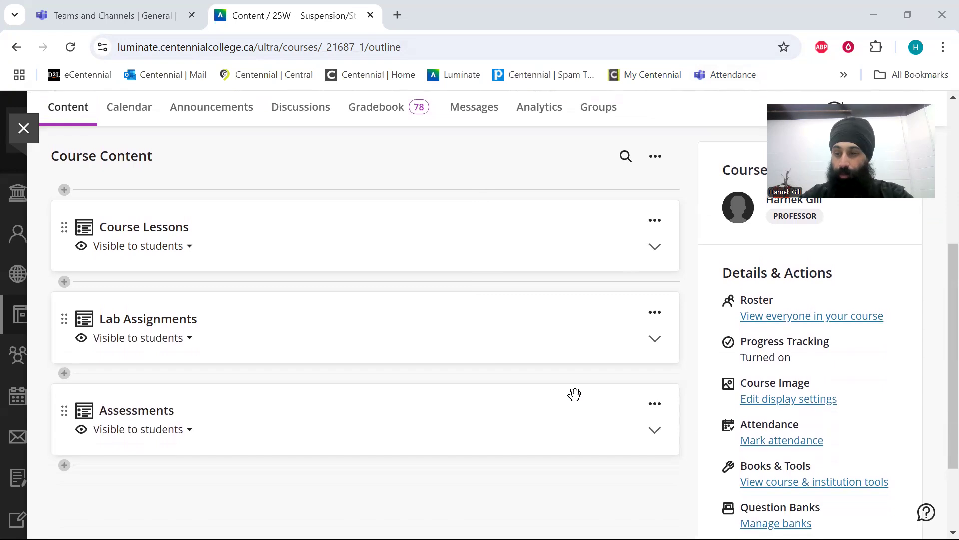
# Create a new test in the Chapter Quizzes folder under Assessments, placed after the 110 - ABS Components and Operation quiz.
pyautogui.click(660, 427)
pyautogui.scroll(-3, 660, 427)
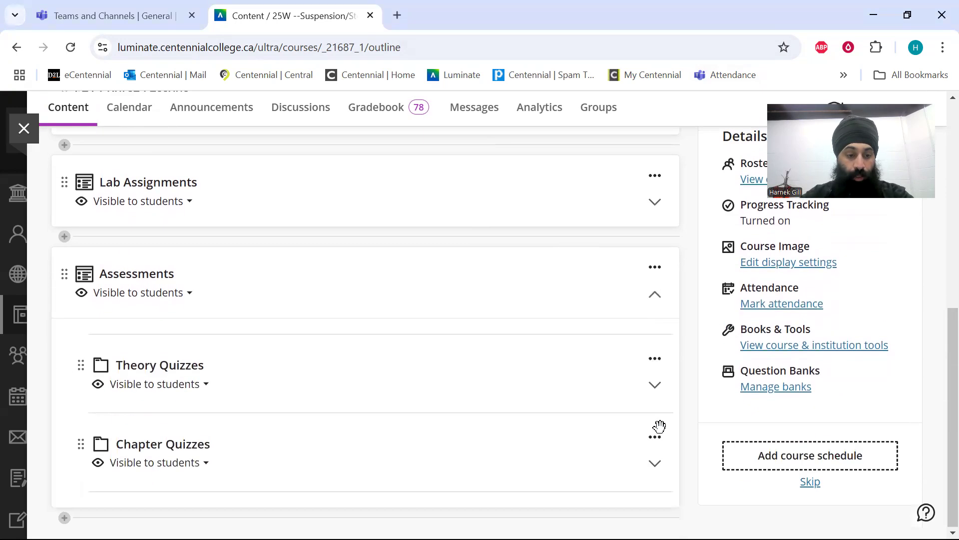
pyautogui.click(655, 459)
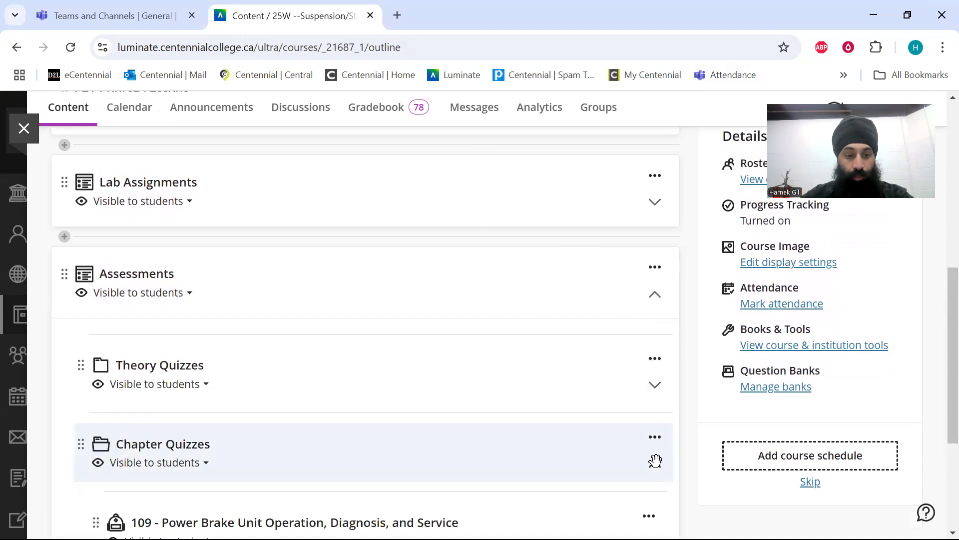
pyautogui.scroll(-4, 656, 460)
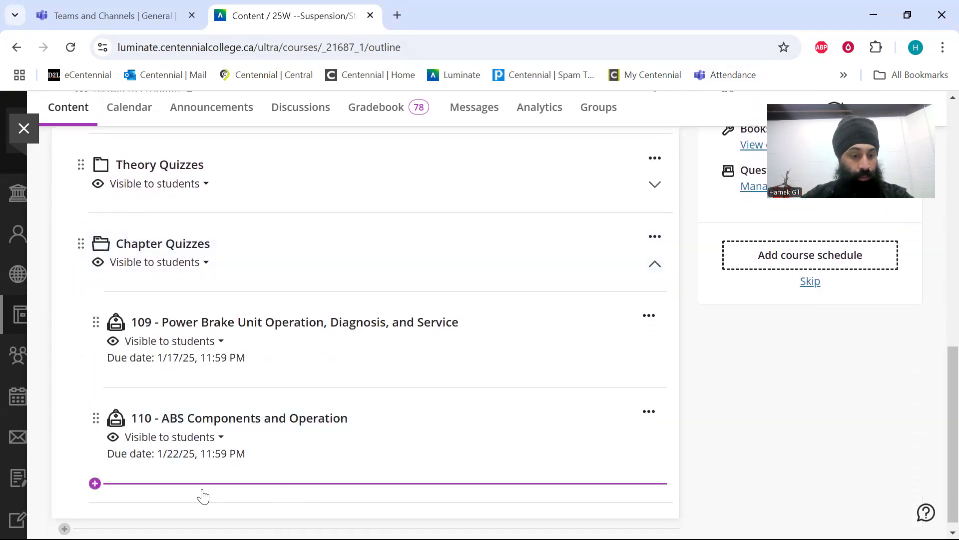
pyautogui.click(96, 484)
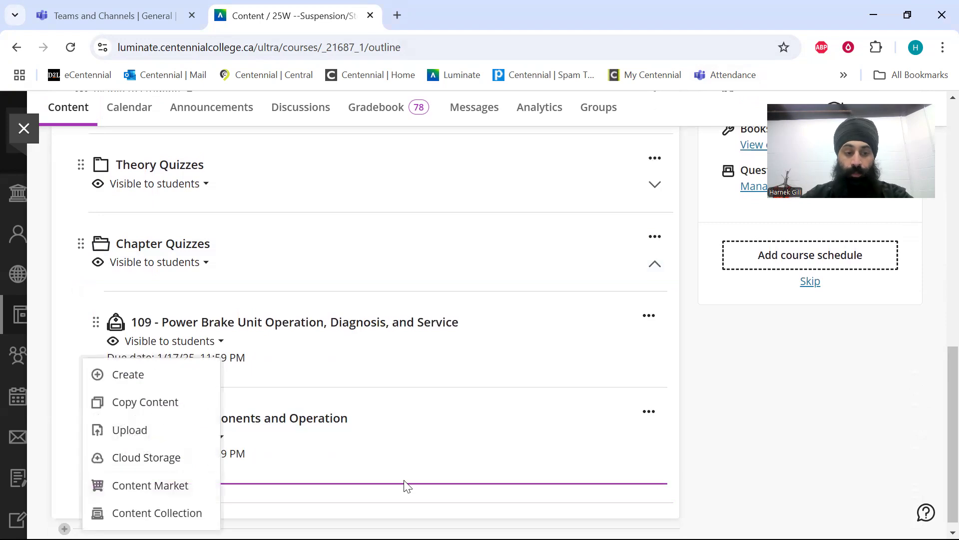
pyautogui.click(119, 383)
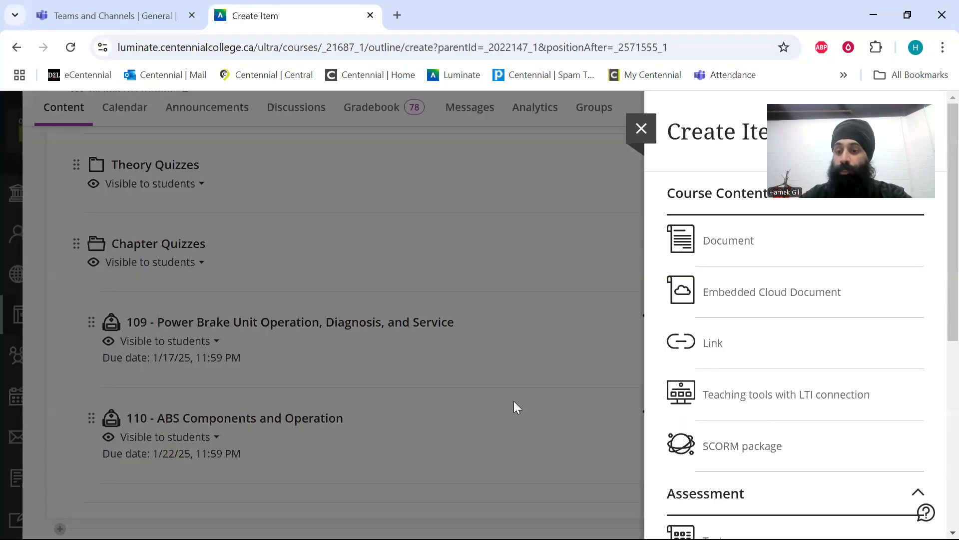
pyautogui.scroll(-5, 788, 412)
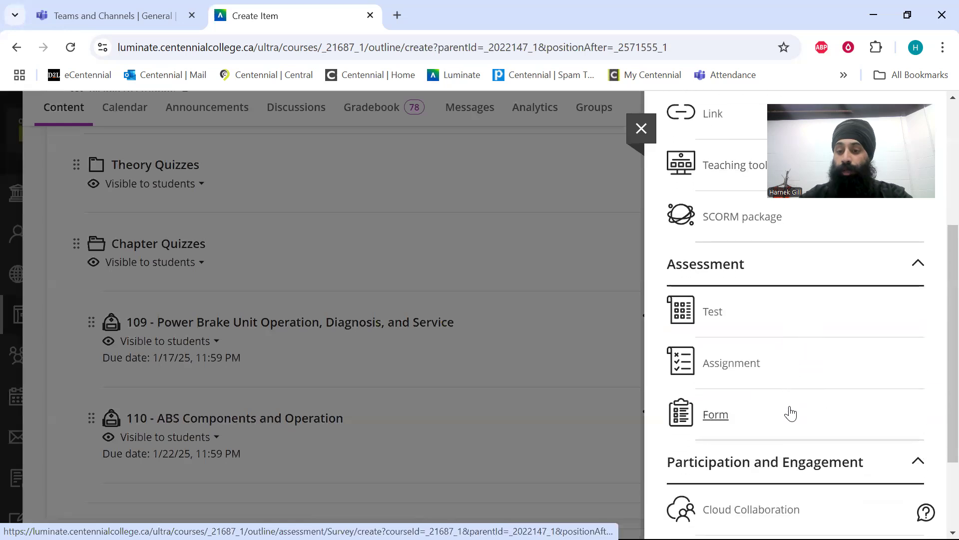
pyautogui.click(762, 323)
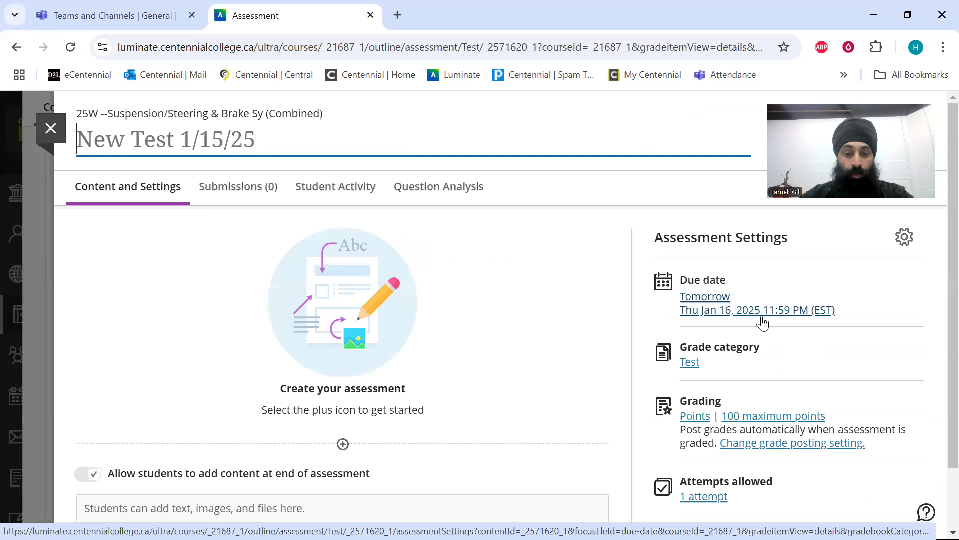
# Start adding a question pool to the test and filter its sources to the Chapter 111 - Instructor Test Items question bank.
pyautogui.click(342, 444)
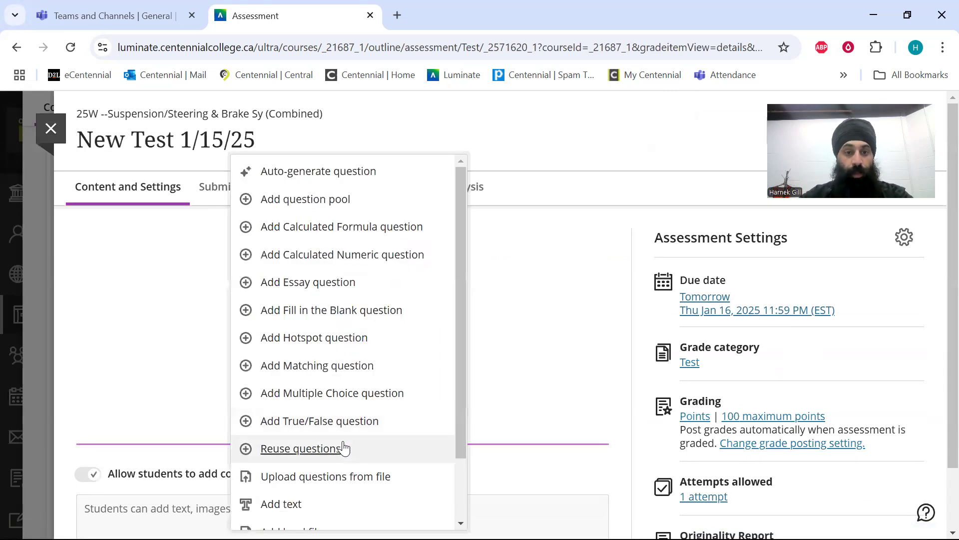
pyautogui.click(349, 200)
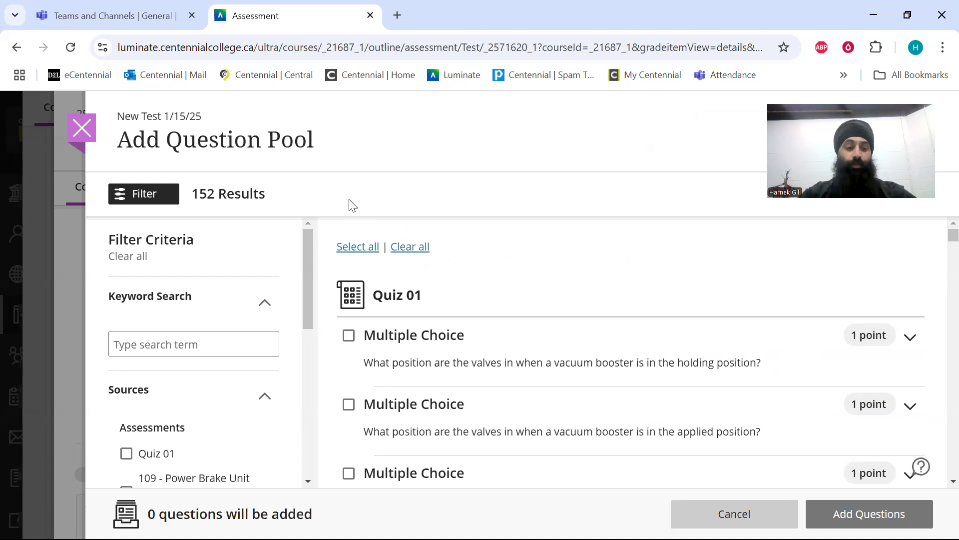
pyautogui.scroll(-5, 189, 446)
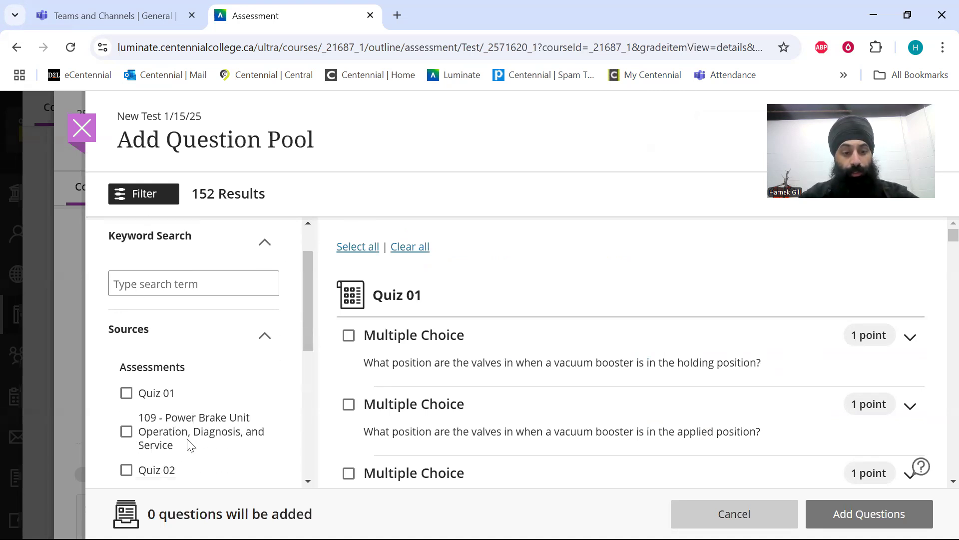
pyautogui.scroll(-2, 189, 446)
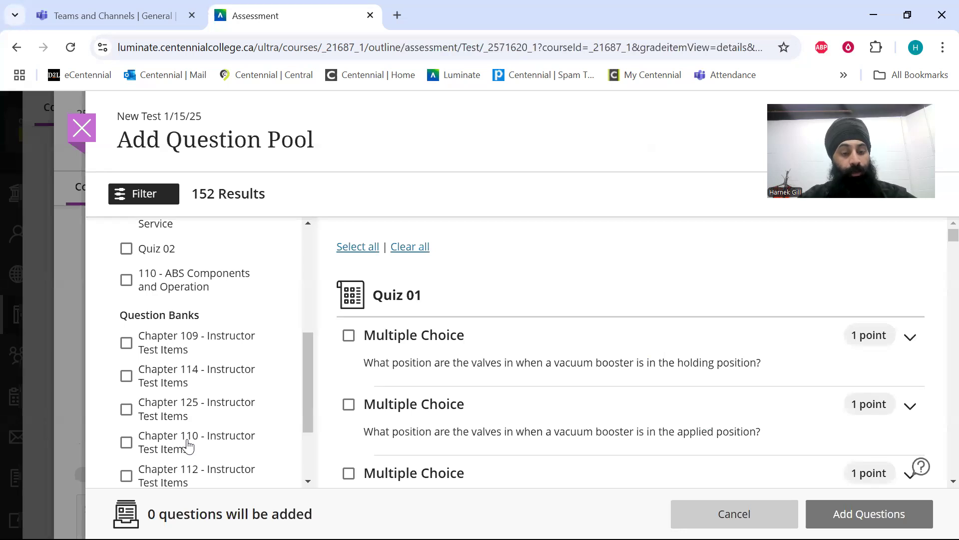
pyautogui.scroll(-4, 189, 446)
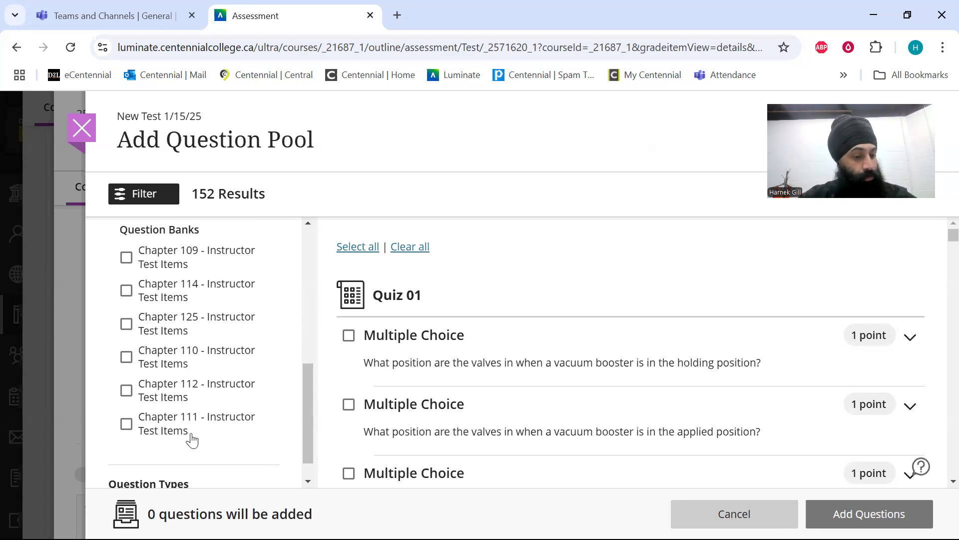
pyautogui.click(209, 425)
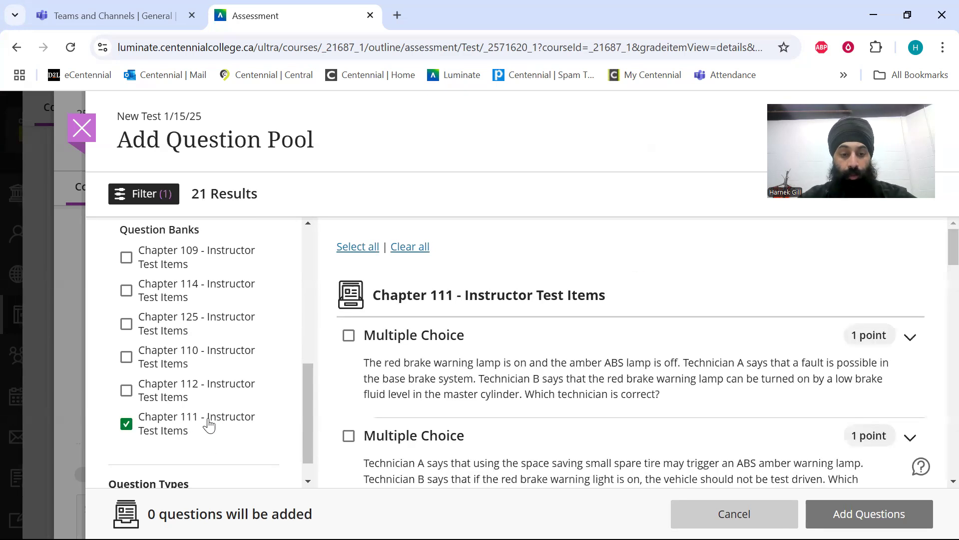
# Select all of the filtered Chapter 111 questions and add them to the test as a pool.
pyautogui.scroll(-1, 665, 325)
pyautogui.scroll(1, 665, 324)
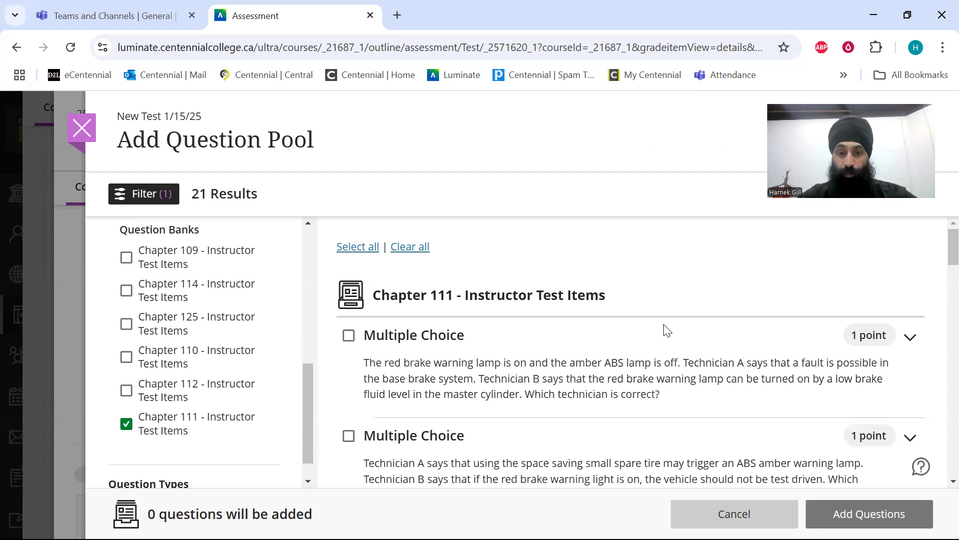
pyautogui.click(358, 247)
pyautogui.scroll(-1, 580, 366)
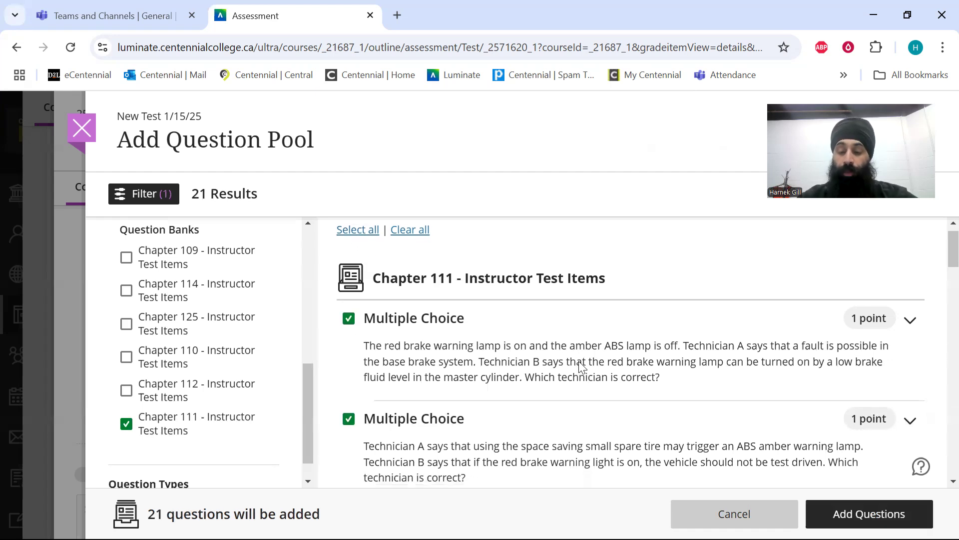
pyautogui.scroll(-3, 582, 368)
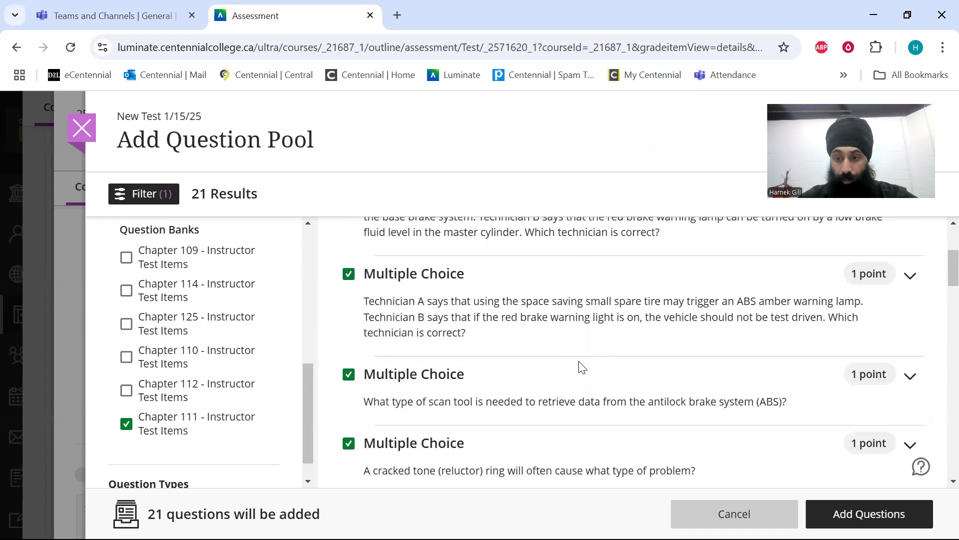
pyautogui.scroll(4, 582, 368)
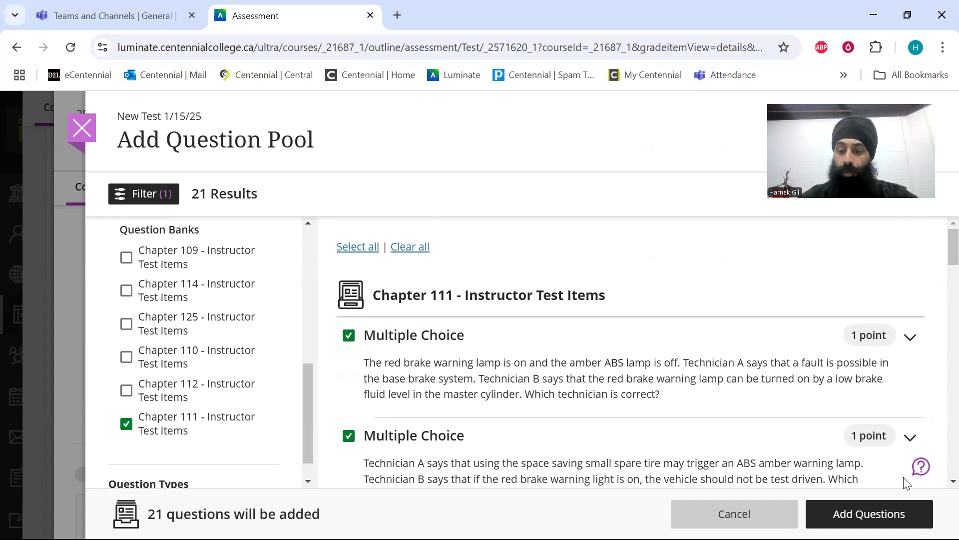
pyautogui.click(872, 514)
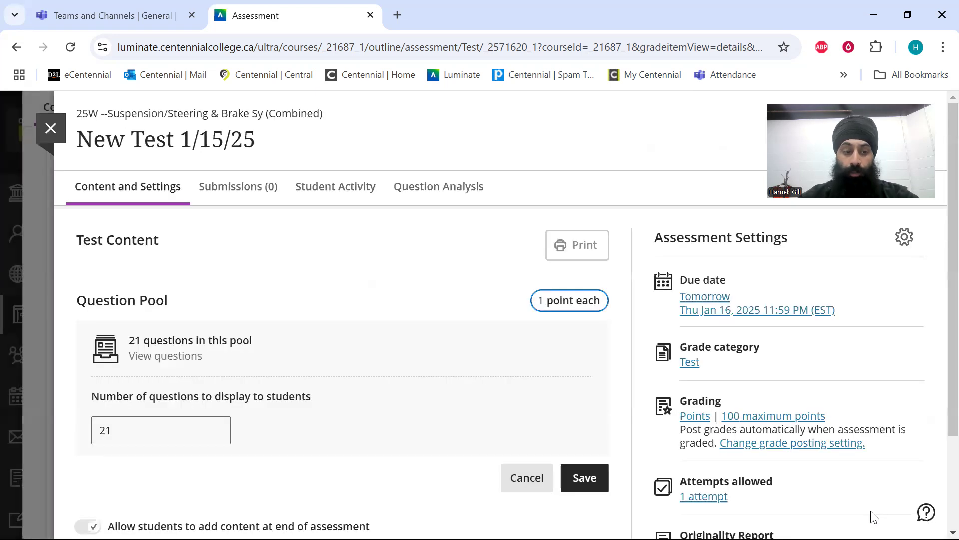
# Set the number of pool questions displayed to students to 4 and save the pool.
pyautogui.click(180, 437)
pyautogui.scroll(-2, 180, 437)
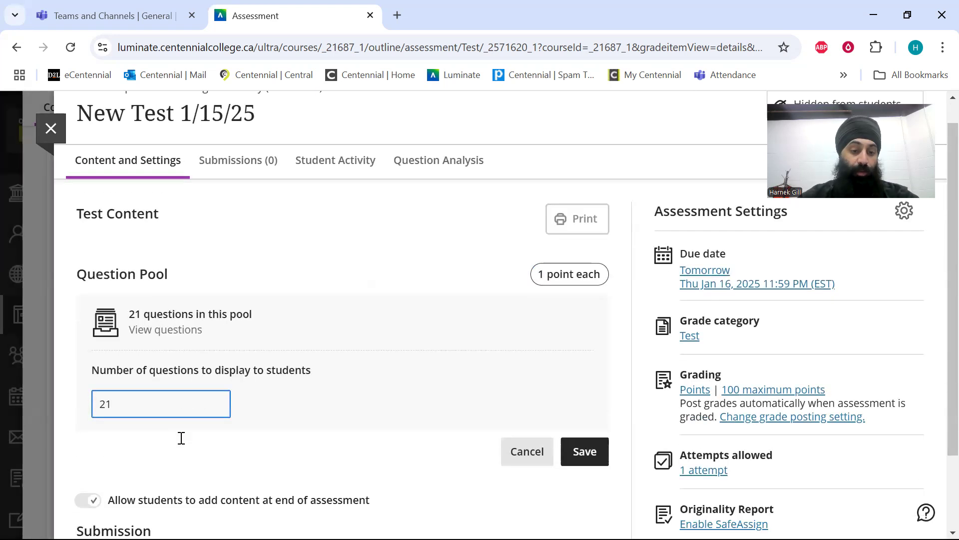
pyautogui.hotkey('ctrl', 'a')
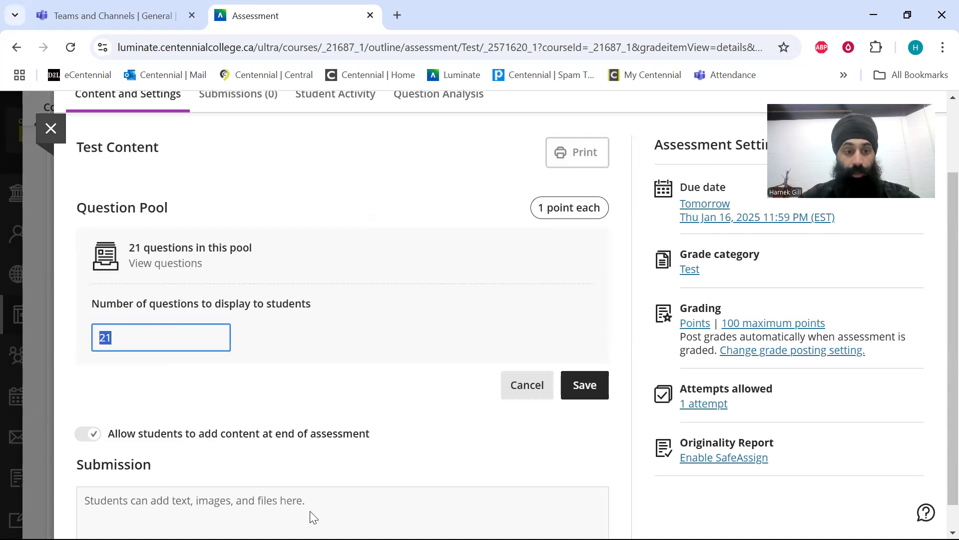
pyautogui.press('BackSpace')
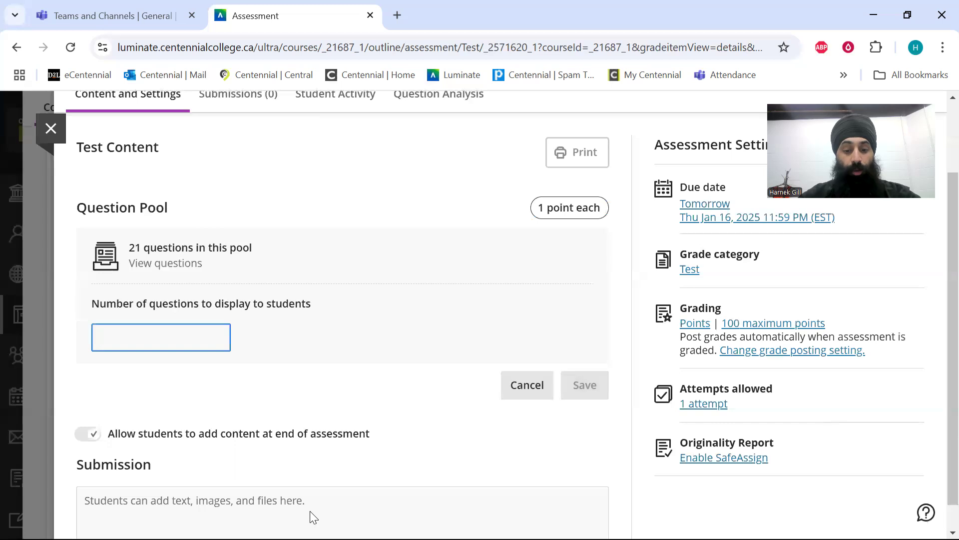
pyautogui.write('4')
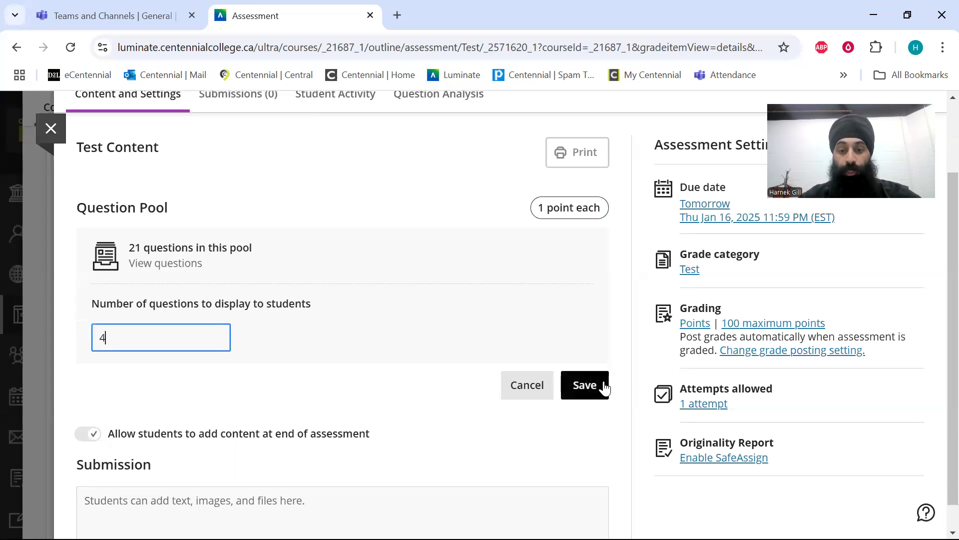
pyautogui.click(585, 385)
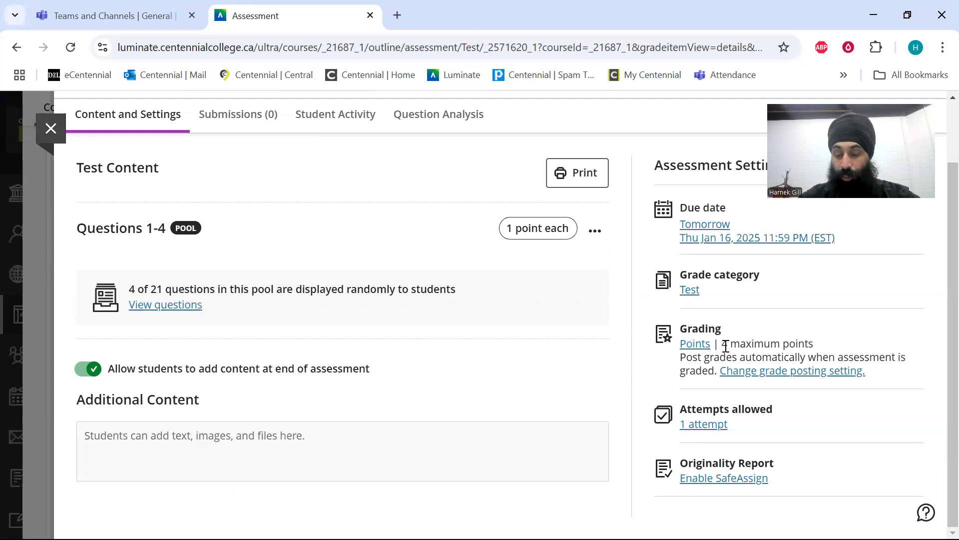
pyautogui.moveTo(726, 344); pyautogui.dragTo(780, 344)
pyautogui.click(773, 356)
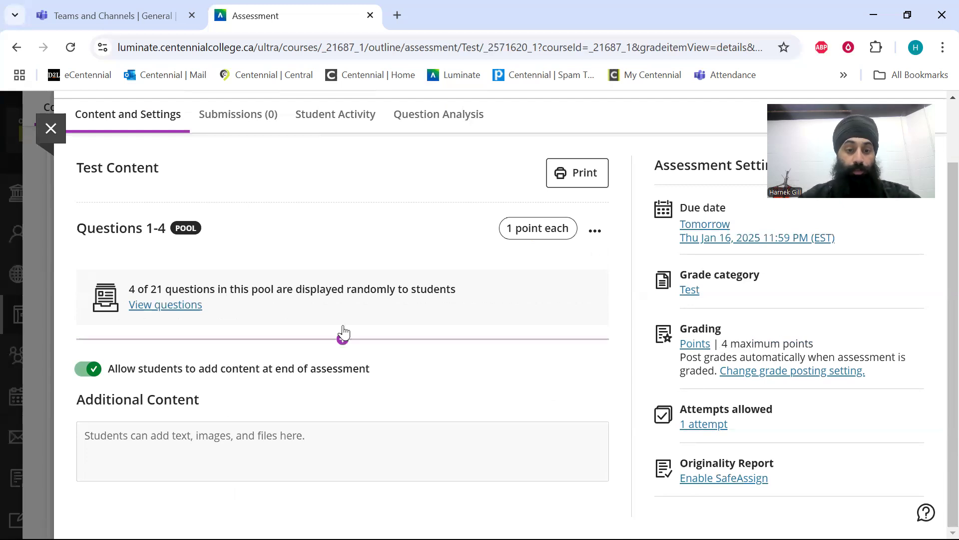
pyautogui.click(342, 340)
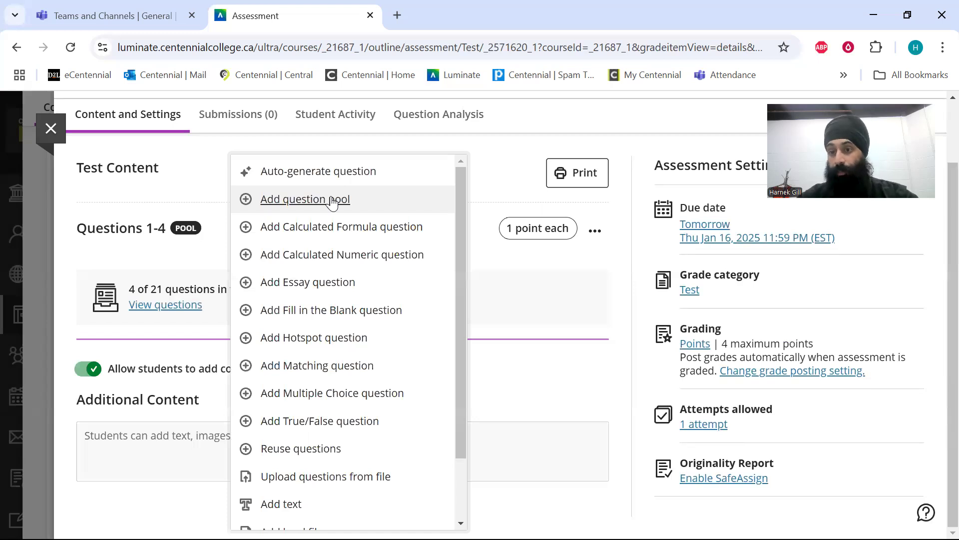
pyautogui.click(573, 282)
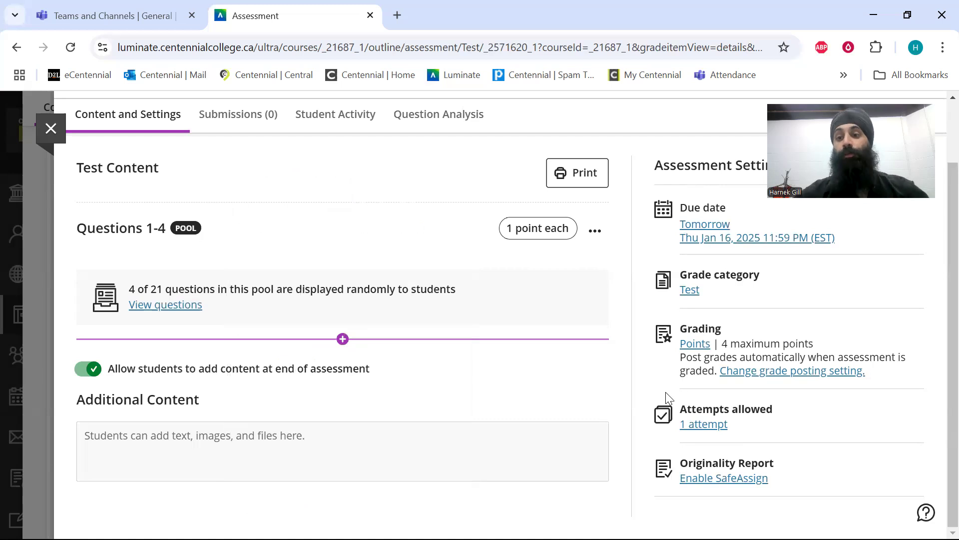
# Change the test's grade category to Homework and save the assessment settings.
pyautogui.scroll(2, 393, 327)
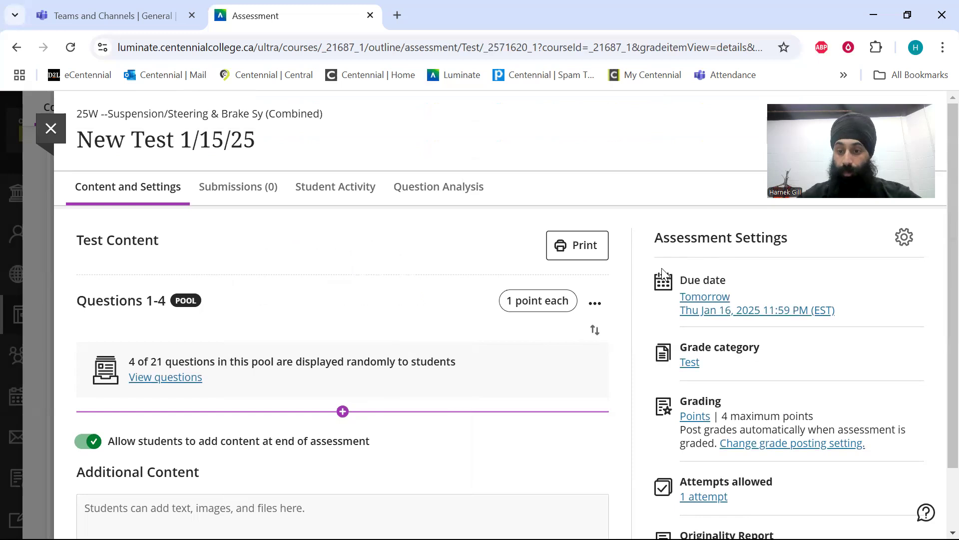
pyautogui.scroll(-2, 664, 273)
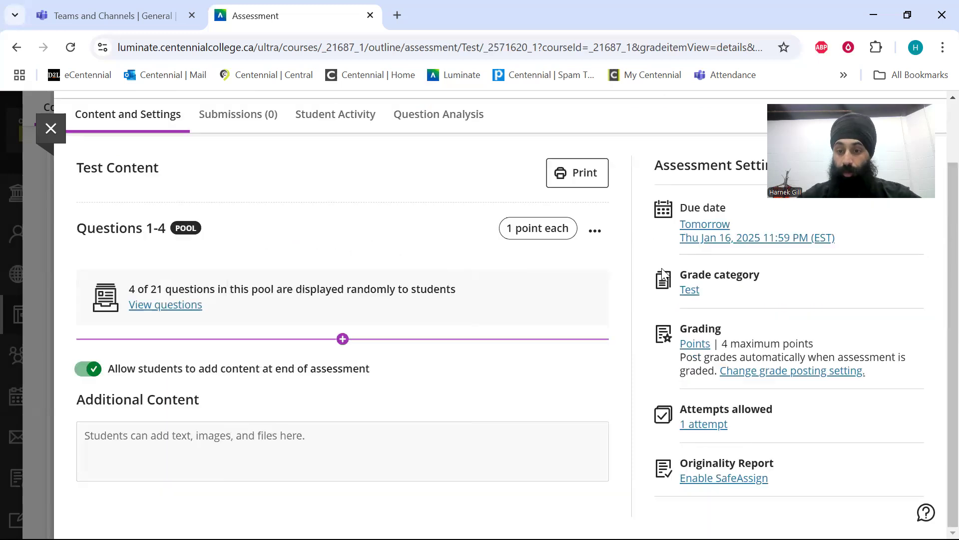
pyautogui.click(695, 291)
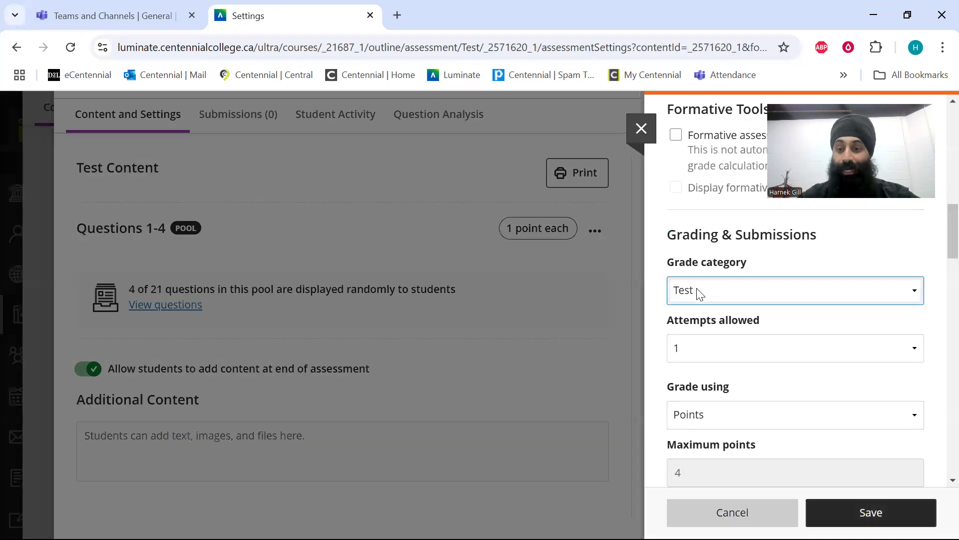
pyautogui.click(700, 293)
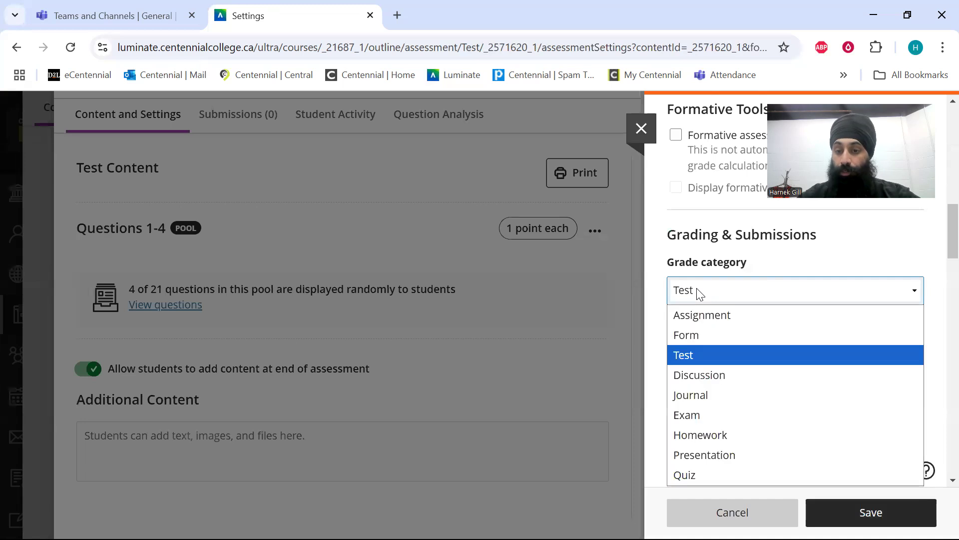
pyautogui.click(724, 433)
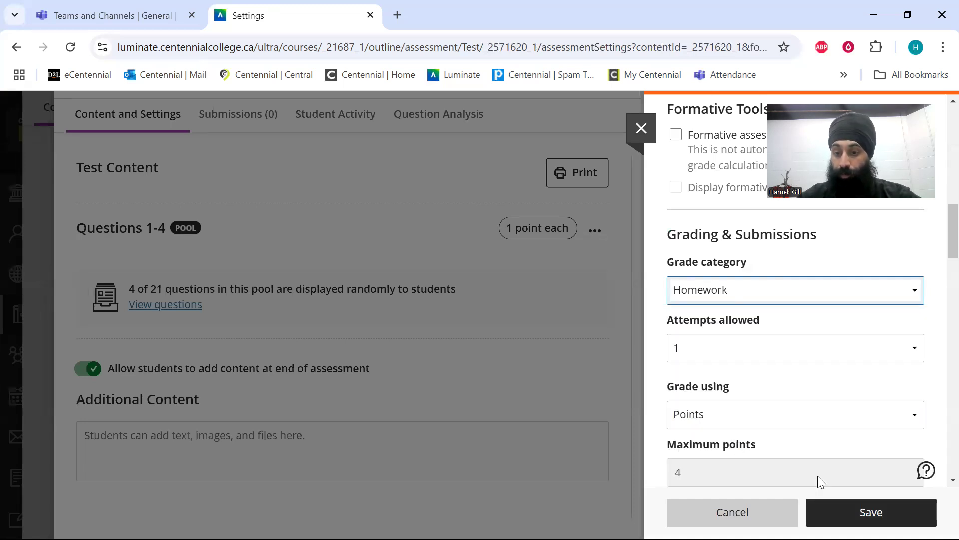
pyautogui.click(873, 510)
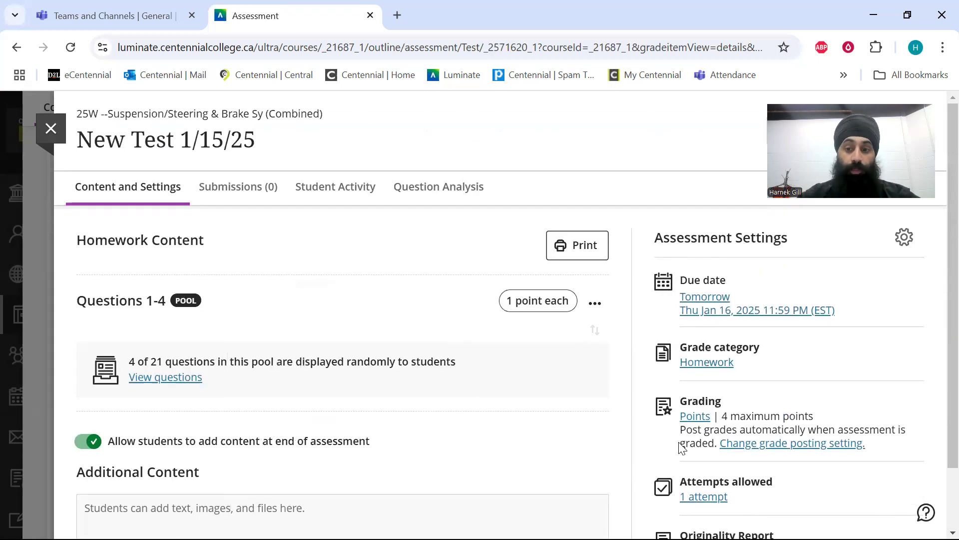
# Set the due date to 1/22/25 in the assessment settings.
pyautogui.click(756, 311)
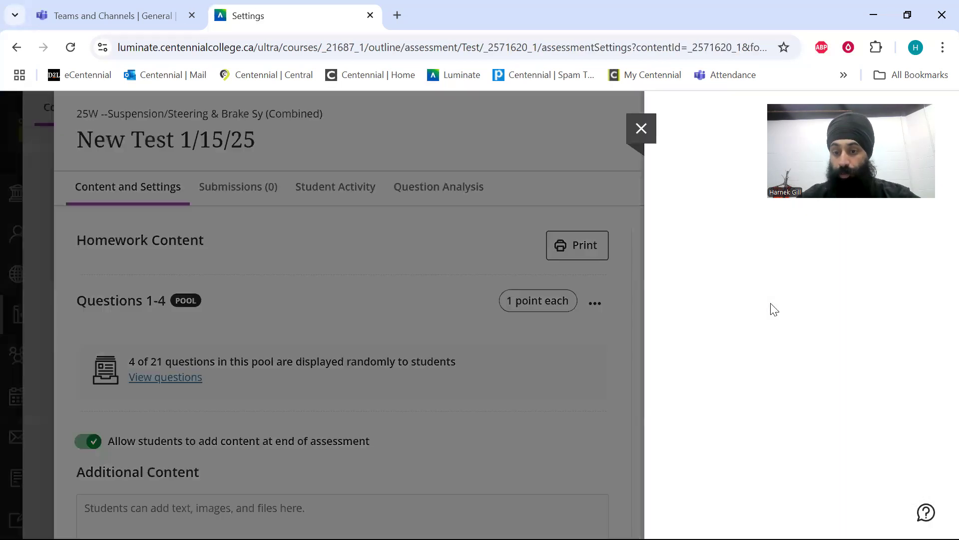
pyautogui.click(777, 261)
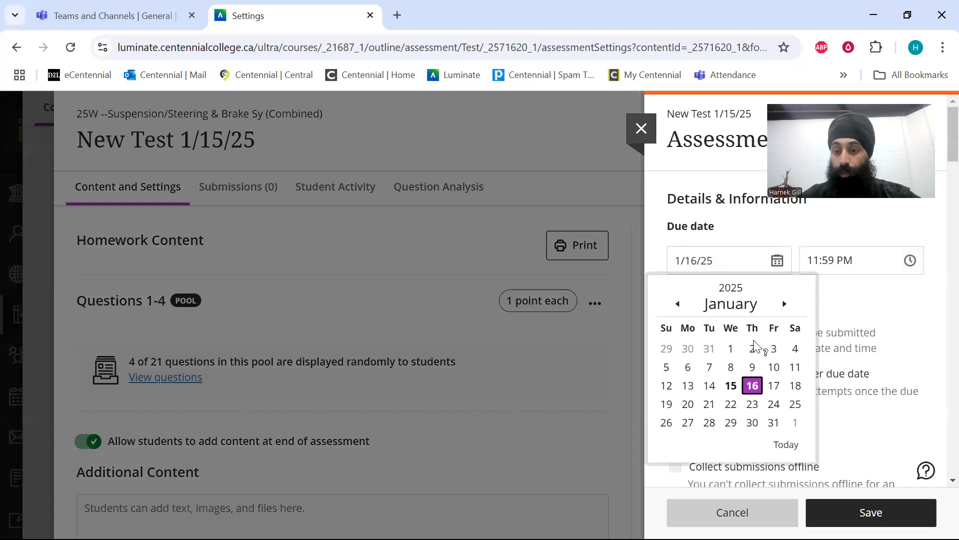
pyautogui.click(732, 403)
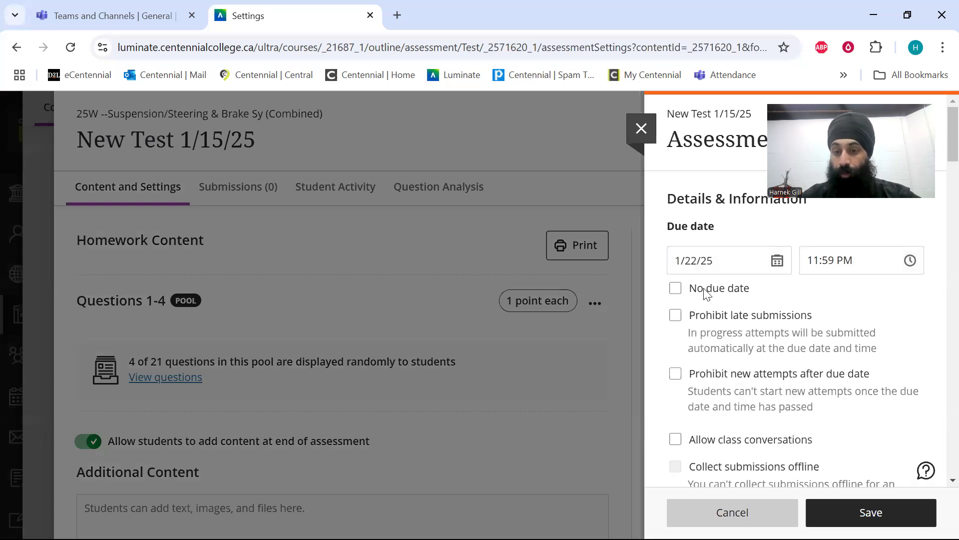
# Prohibit late submissions in the test's assessment settings.
pyautogui.click(809, 318)
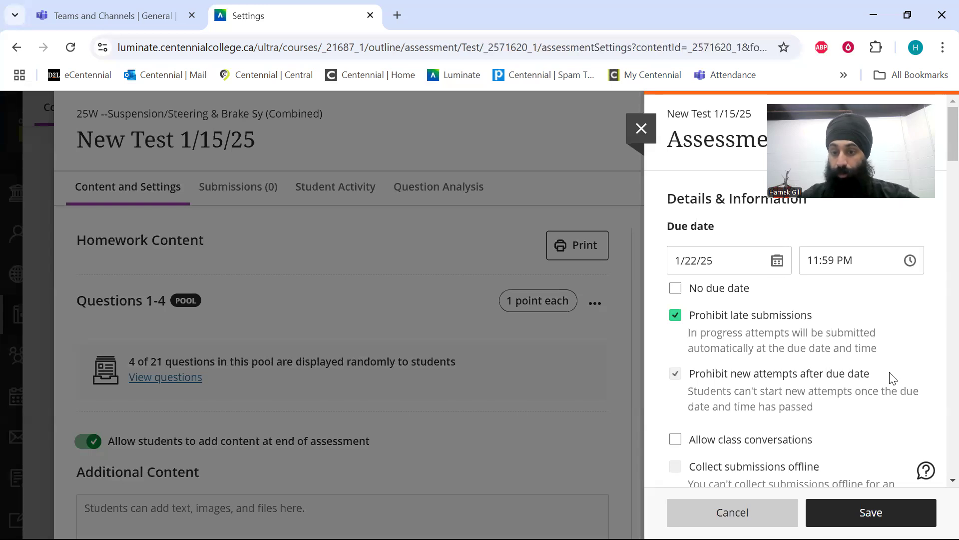
# Review the assessment results settings, including the timing options for letting students view their submission, and leave them without making changes.
pyautogui.scroll(-20, 891, 379)
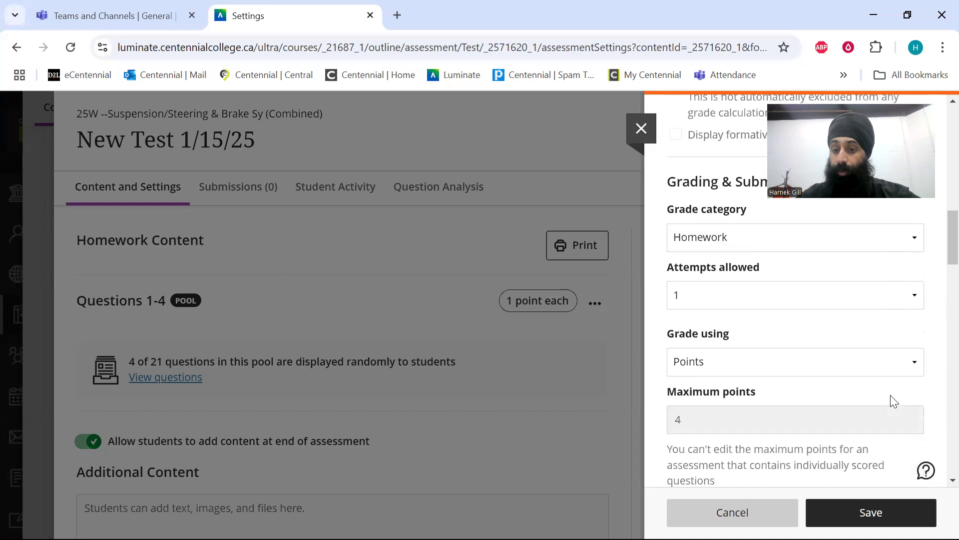
pyautogui.scroll(-10, 893, 400)
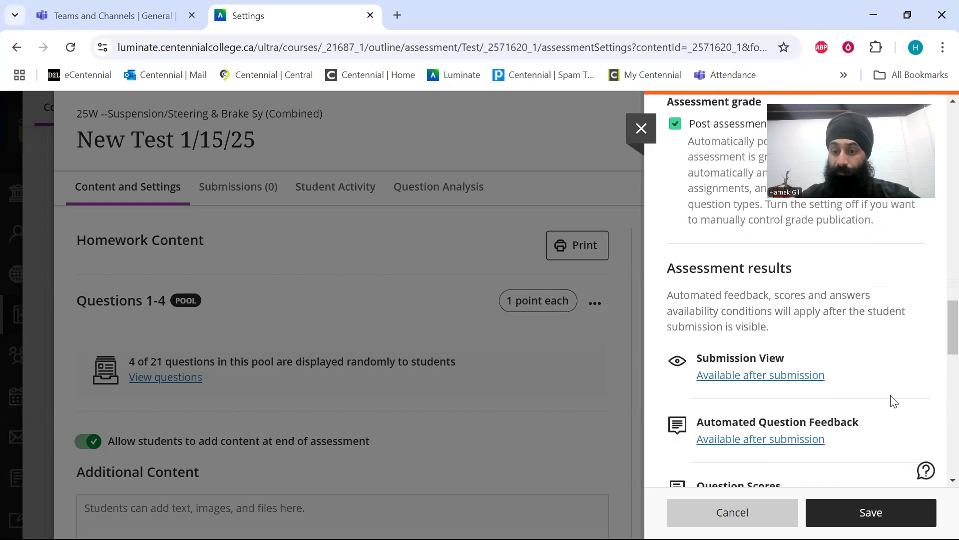
pyautogui.scroll(1, 893, 400)
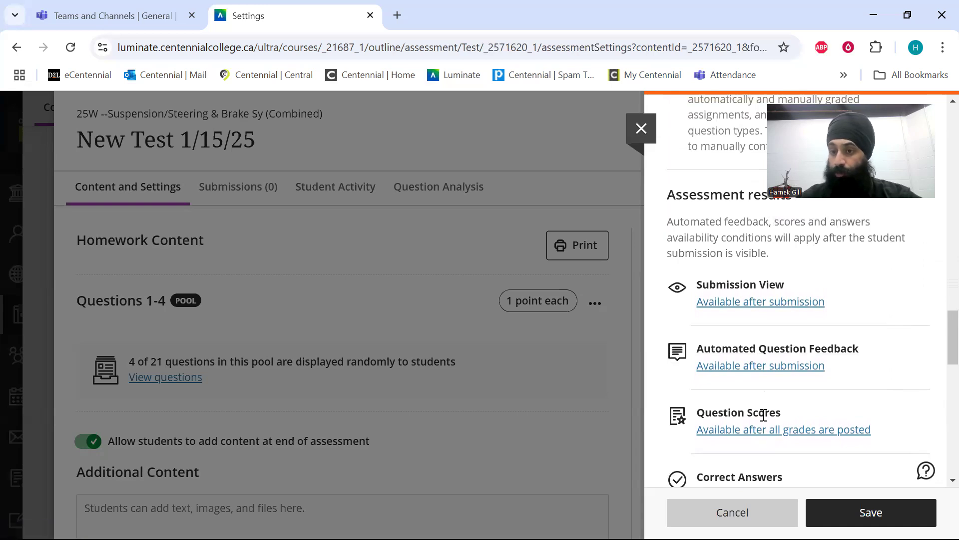
pyautogui.scroll(-2, 763, 415)
pyautogui.scroll(1, 764, 412)
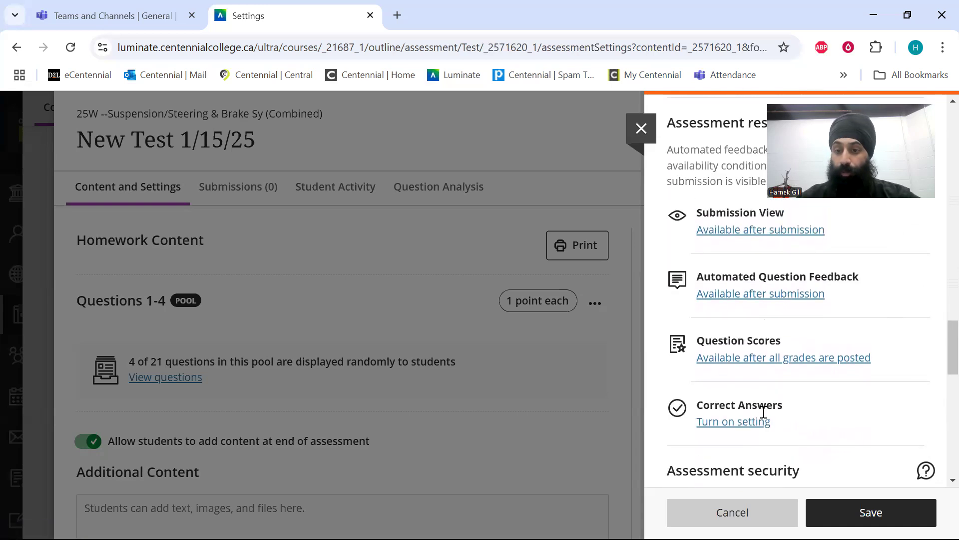
pyautogui.click(753, 231)
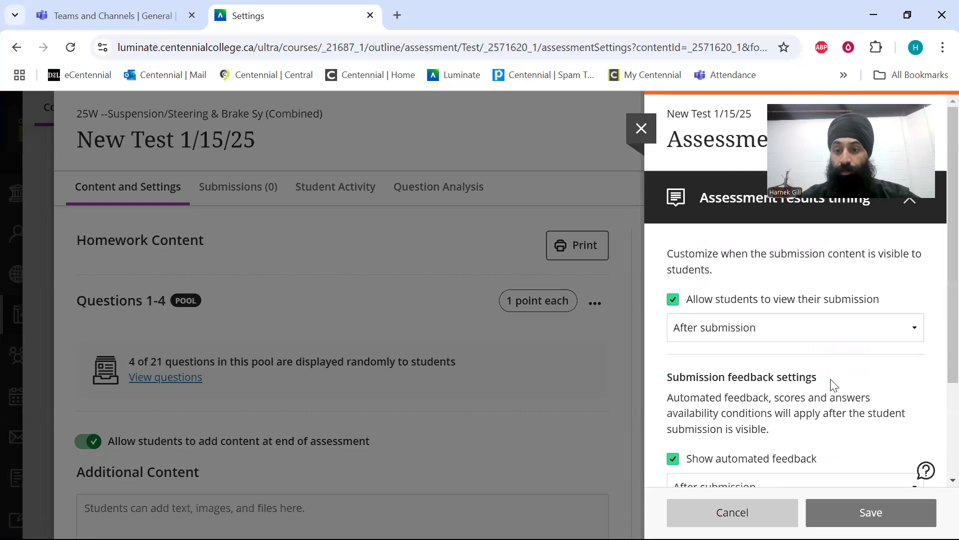
pyautogui.scroll(-1, 782, 339)
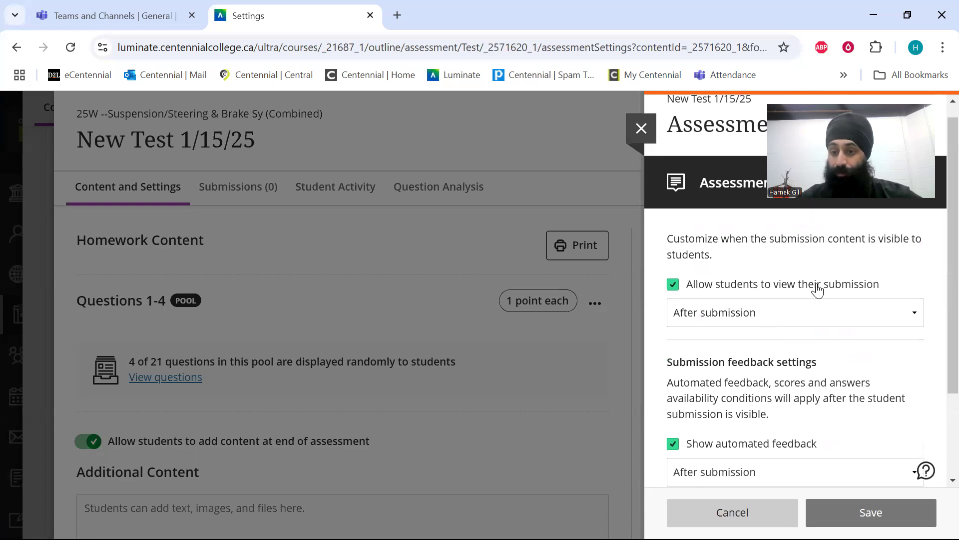
pyautogui.scroll(-3, 805, 333)
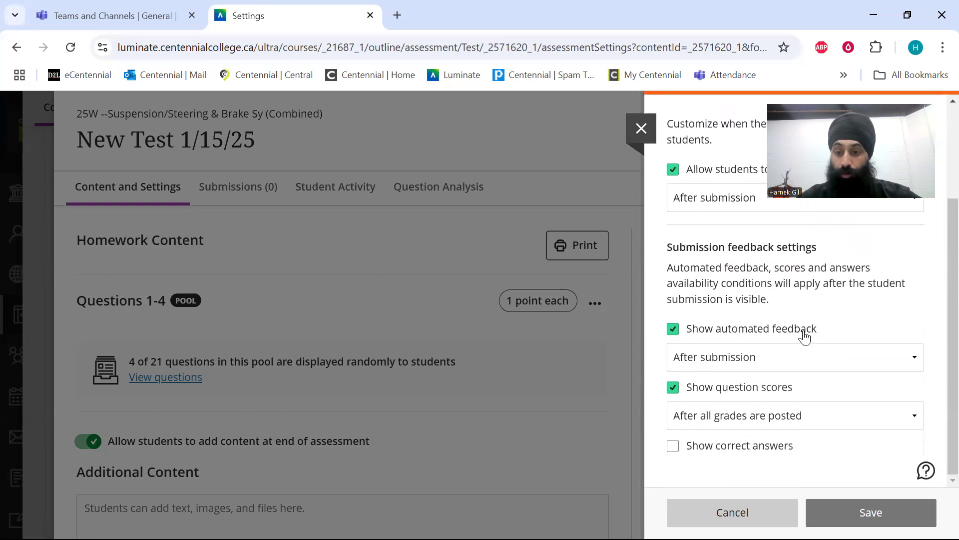
pyautogui.scroll(3, 798, 431)
pyautogui.click(769, 324)
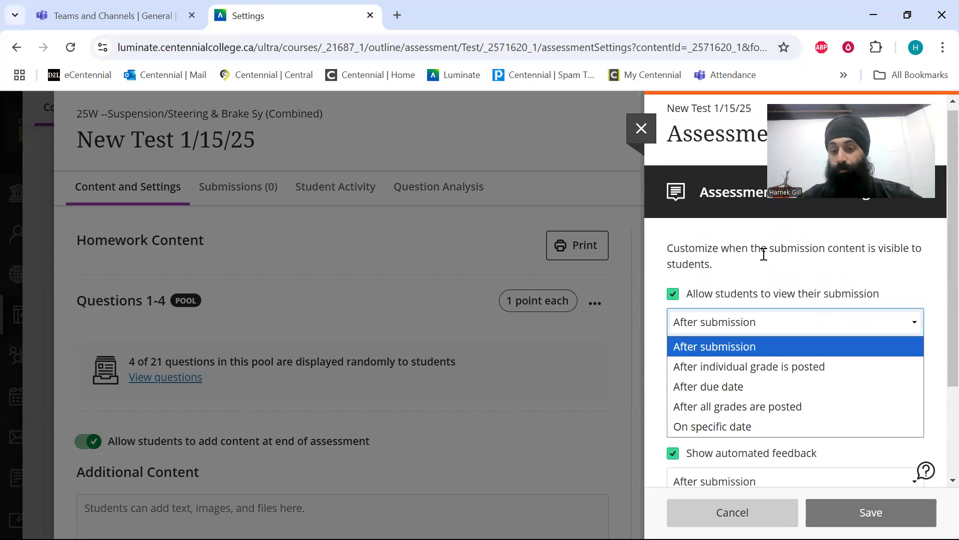
pyautogui.click(766, 270)
pyautogui.click(735, 512)
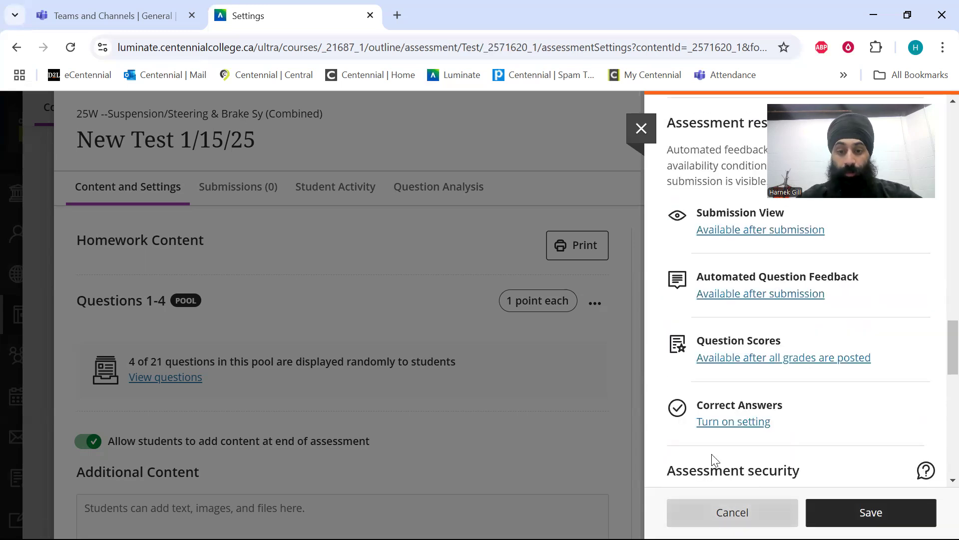
# Save the assessment settings, then rename the test as "111 - ABS Diagnosis and Service" and return to the course content.
pyautogui.click(865, 510)
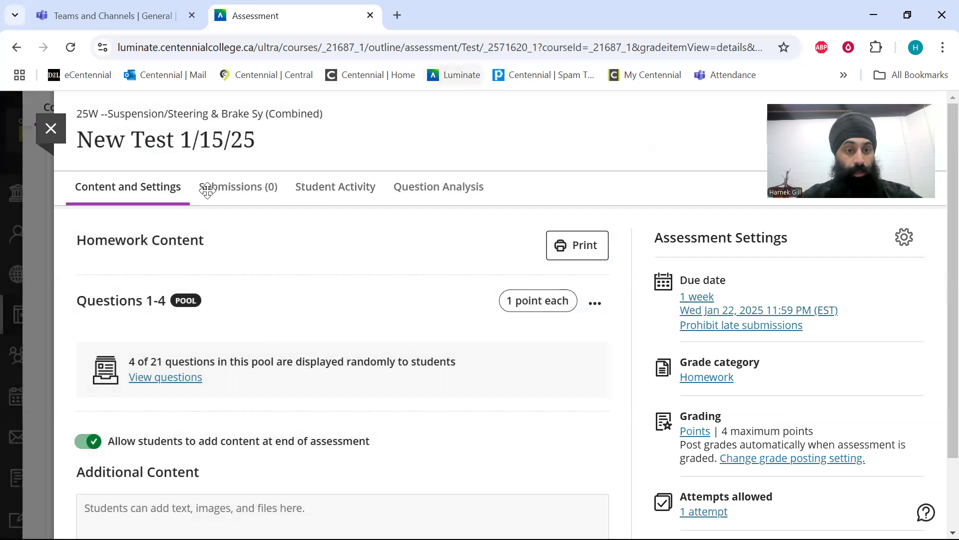
pyautogui.click(256, 137)
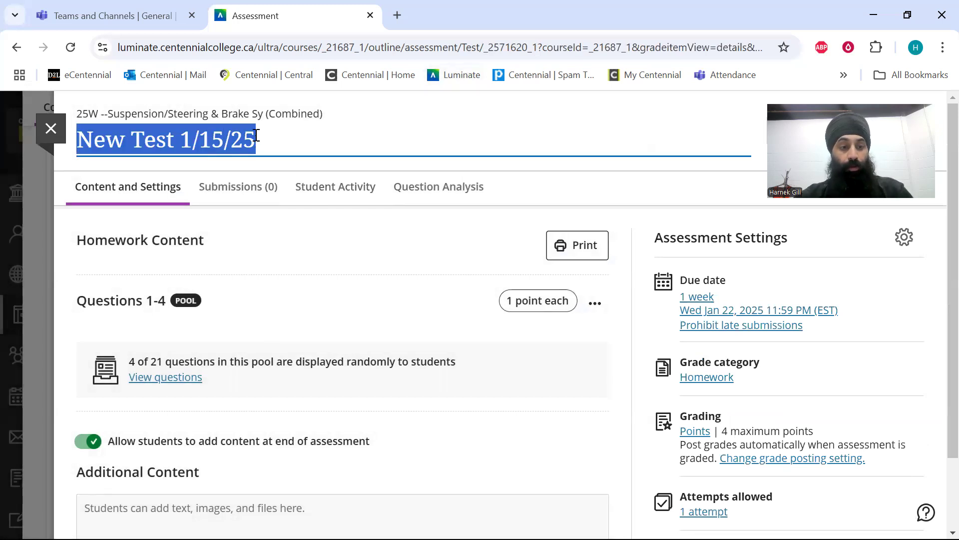
pyautogui.write('111 - ABS Diagnosis and Service')
pyautogui.click(622, 387)
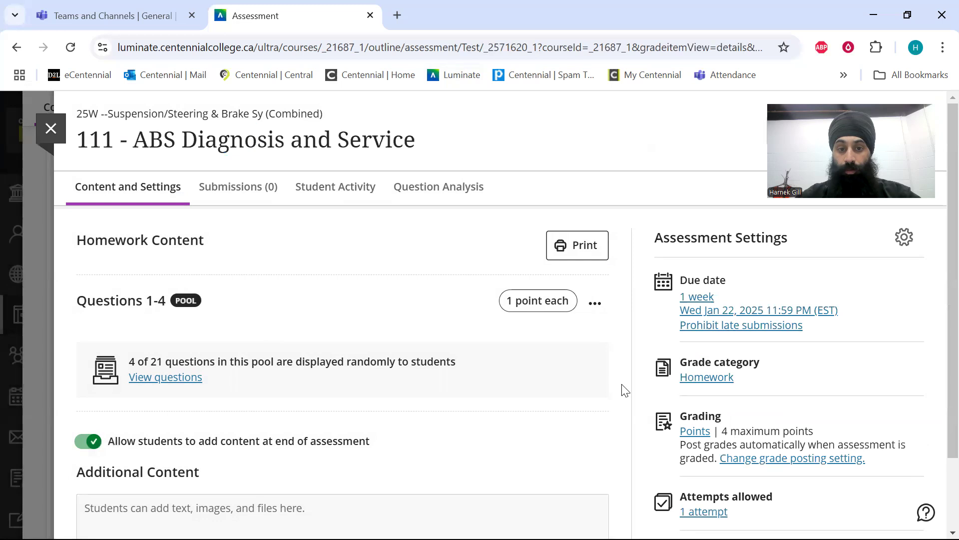
pyautogui.click(50, 129)
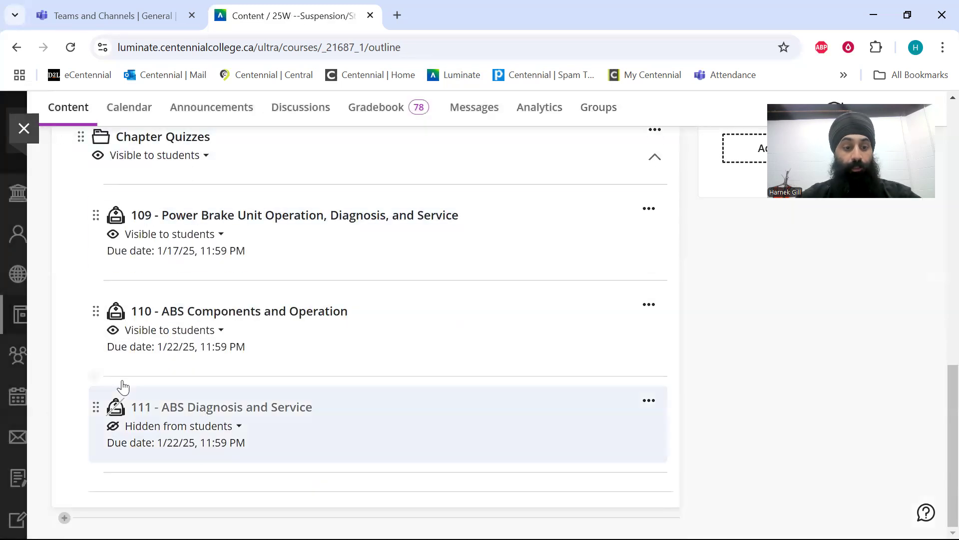
# View the student visibility options for the 111 - ABS Diagnosis and Service quiz in the Chapter Quizzes folder.
pyautogui.click(242, 428)
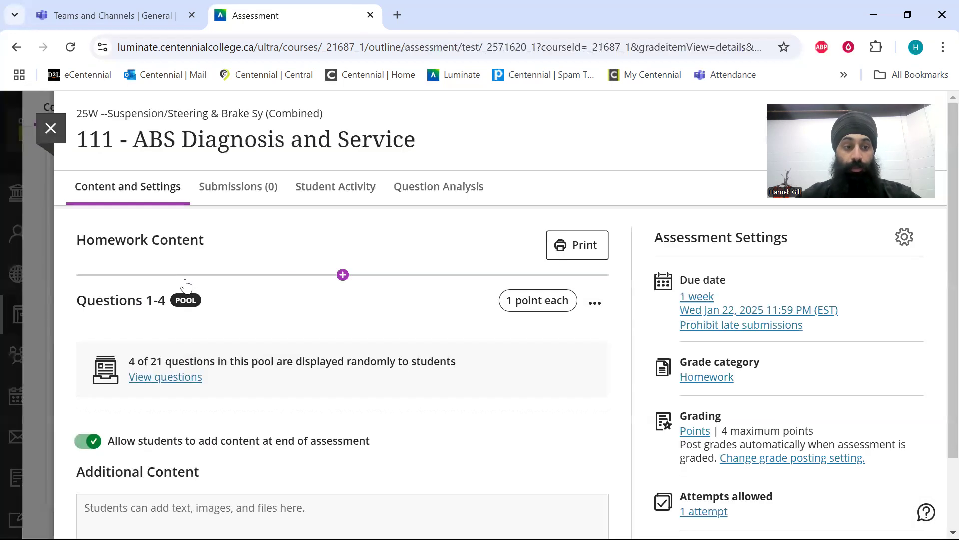
pyautogui.click(50, 128)
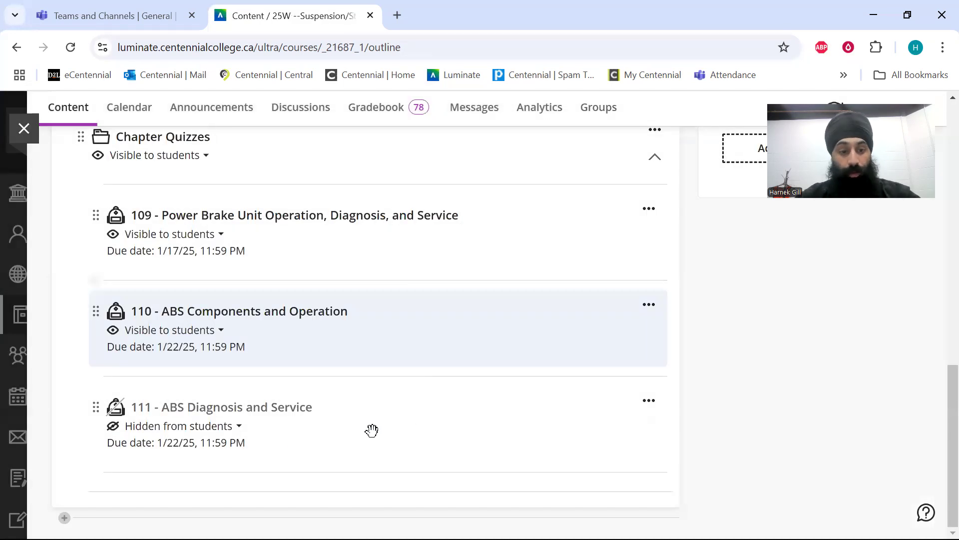
pyautogui.click(239, 427)
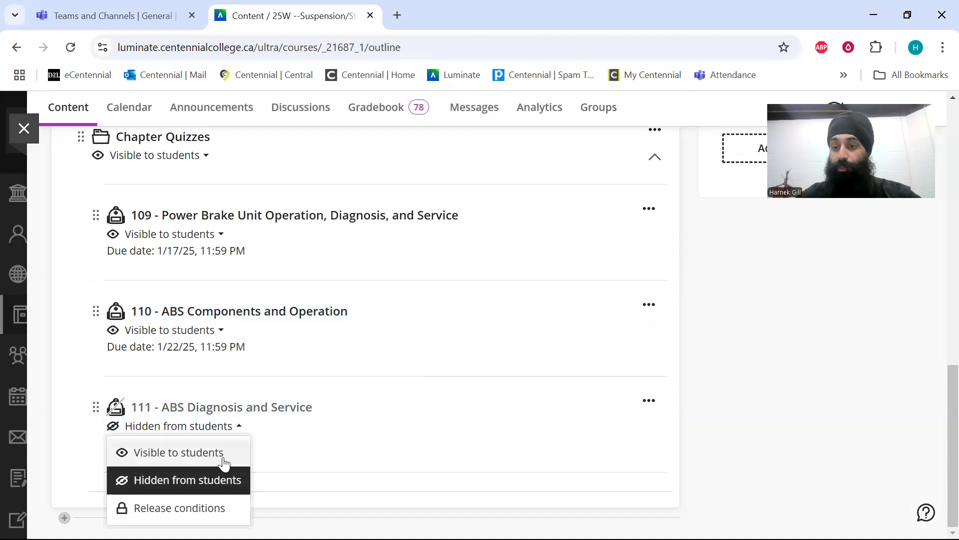
pyautogui.click(798, 372)
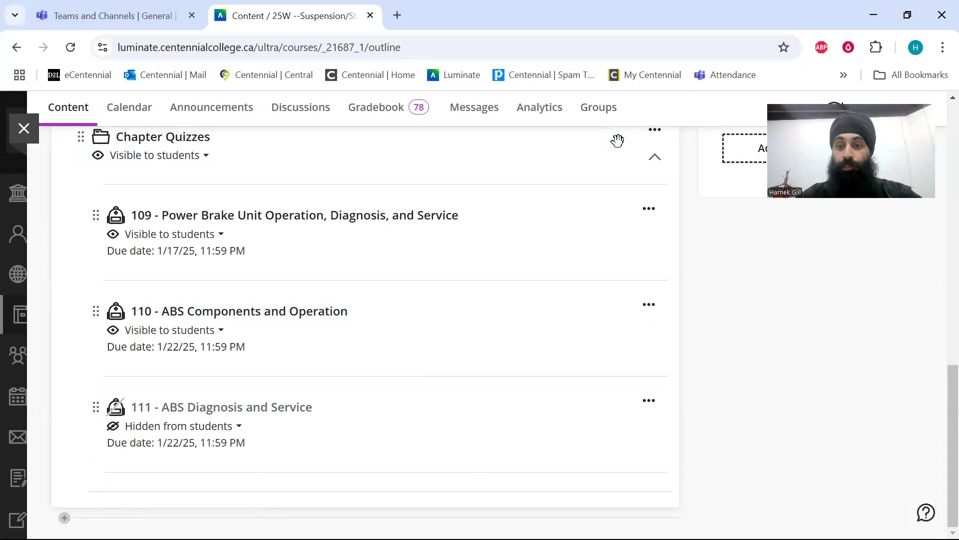